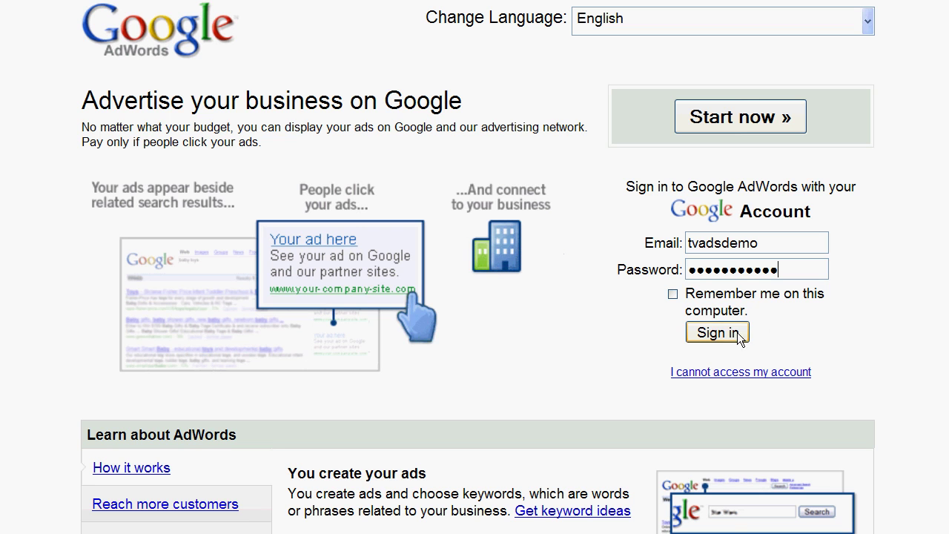
# Sign in to the AdWords account to reach the campaign summary showing 36 TV campaigns
pyautogui.click(718, 333)
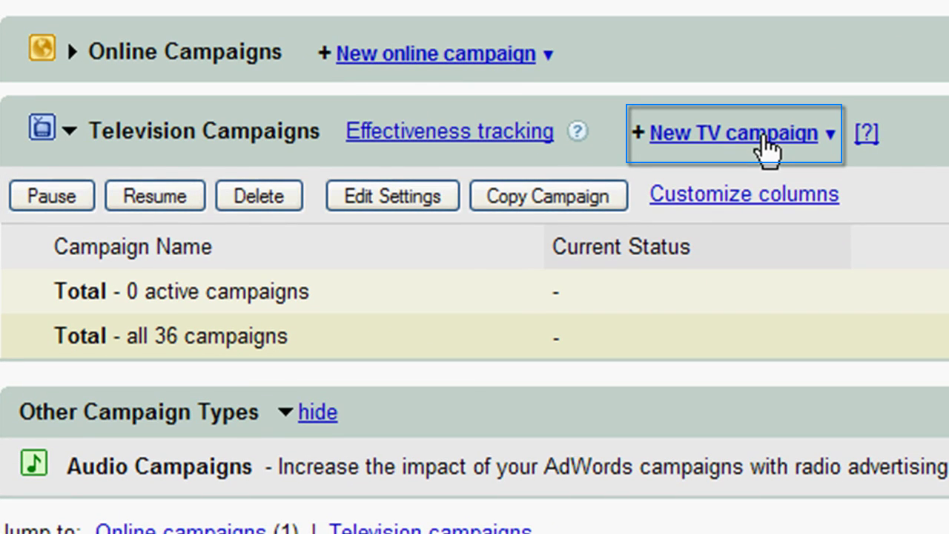
# Start a new TV campaign targeting Travel interests and viewers aged 35–44
pyautogui.click(762, 141)
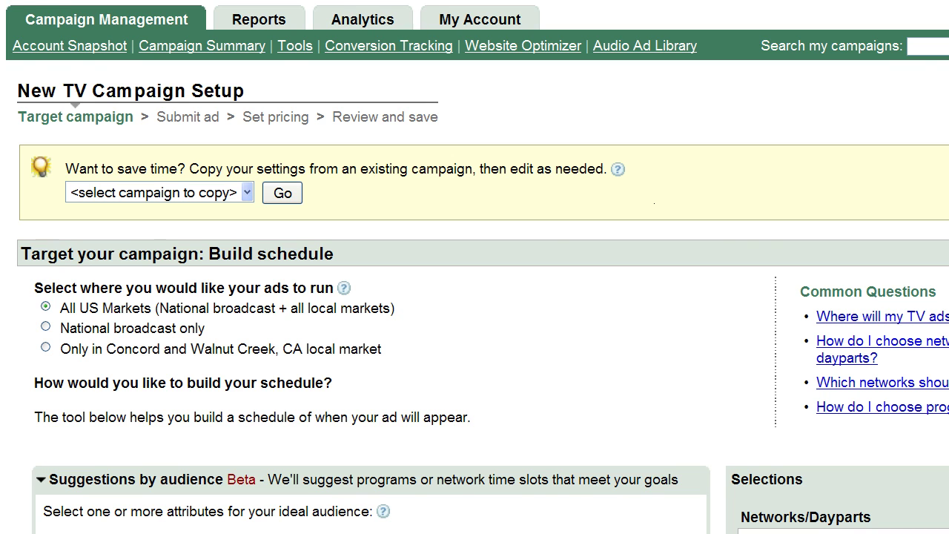
pyautogui.scroll(-3, 474, 296)
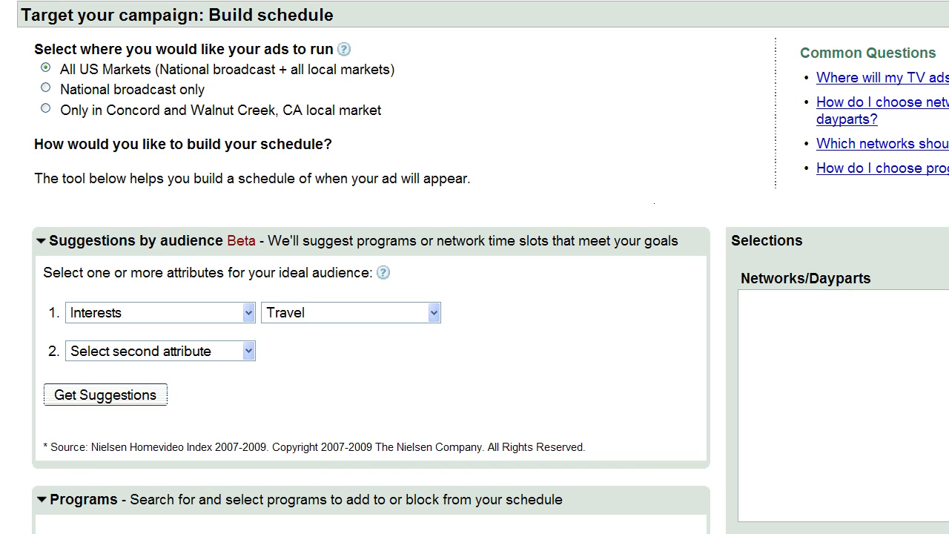
pyautogui.click(215, 352)
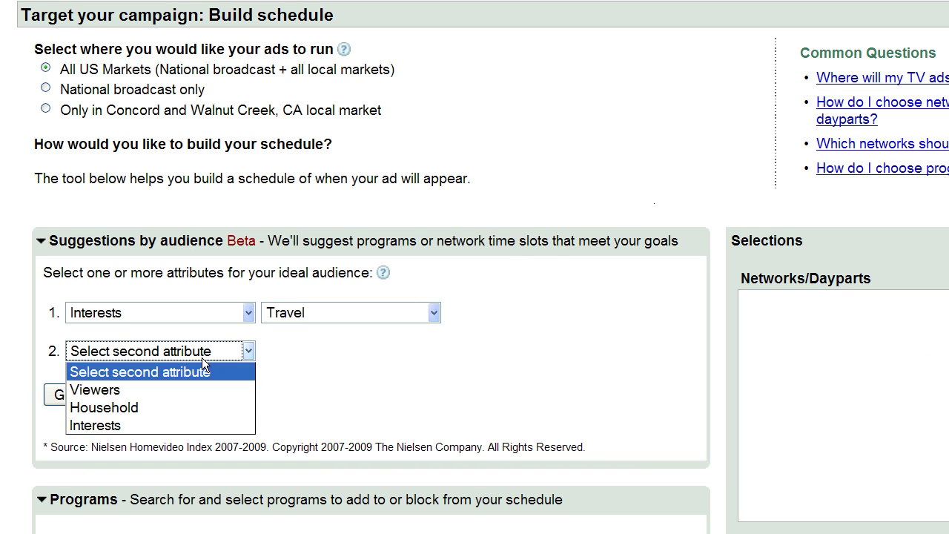
pyautogui.click(204, 390)
pyautogui.click(490, 351)
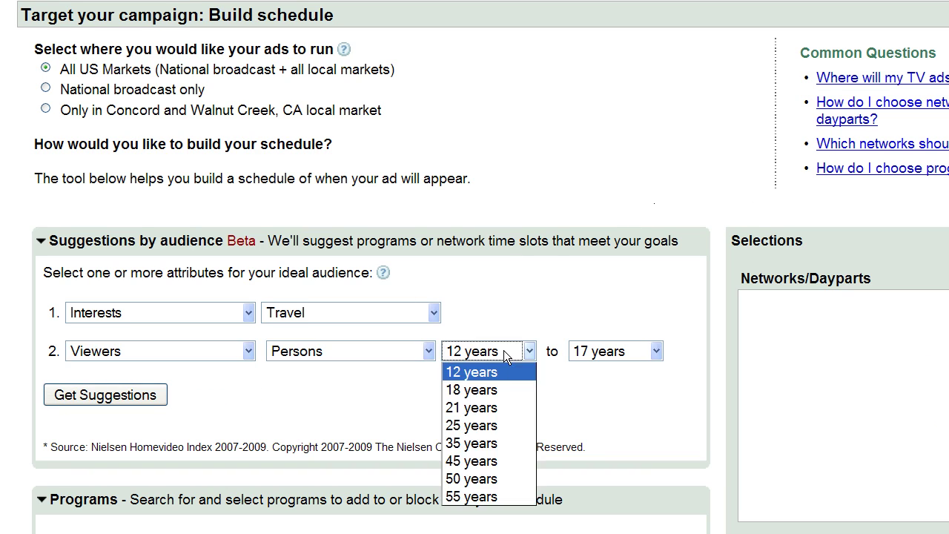
pyautogui.click(475, 440)
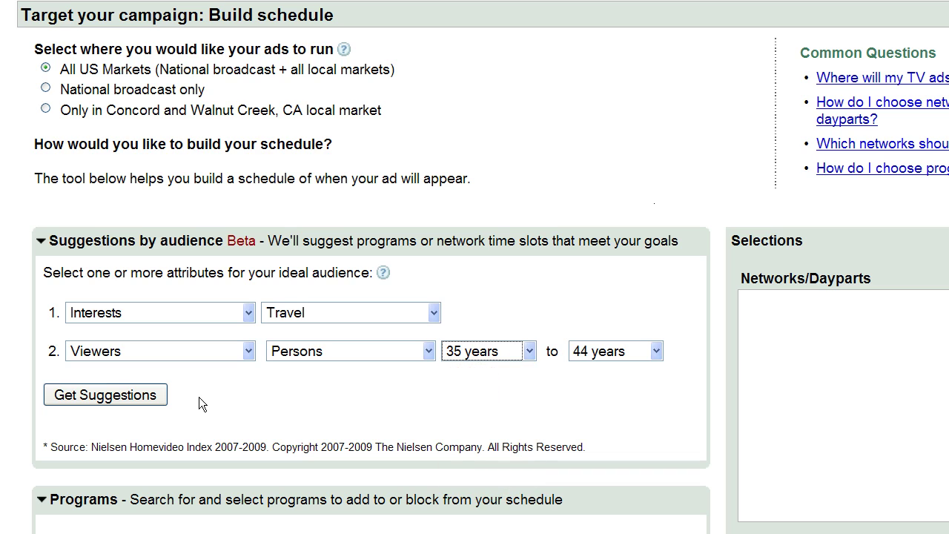
# Add the suggested Travel Channel Monday 7:00–10:00 AM slot to the schedule
pyautogui.click(128, 398)
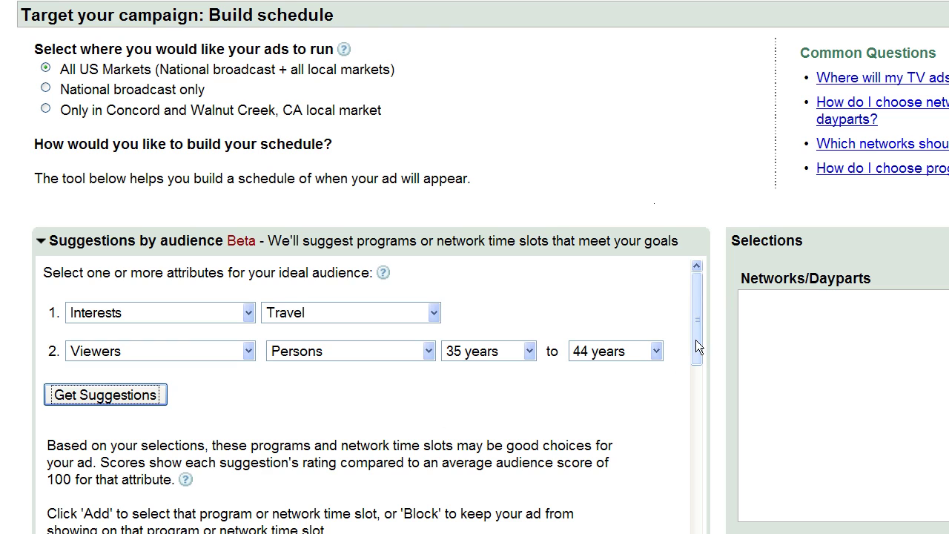
pyautogui.moveTo(698, 331); pyautogui.dragTo(698, 370)
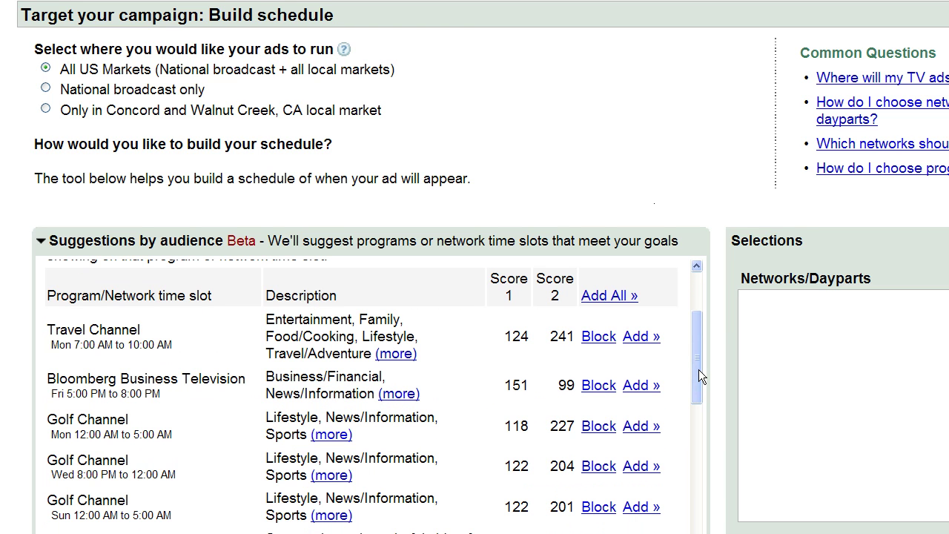
pyautogui.click(635, 337)
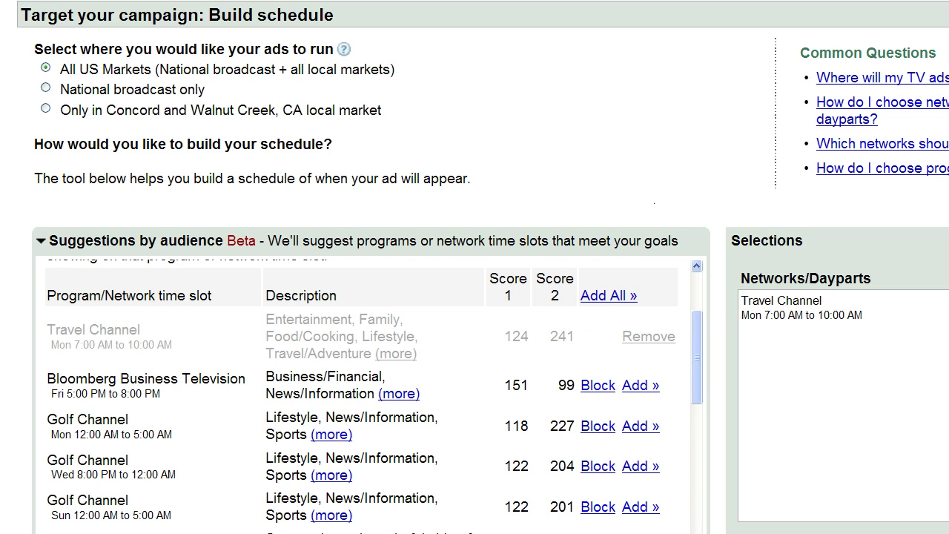
pyautogui.scroll(-3, 103, 222)
pyautogui.click(103, 39)
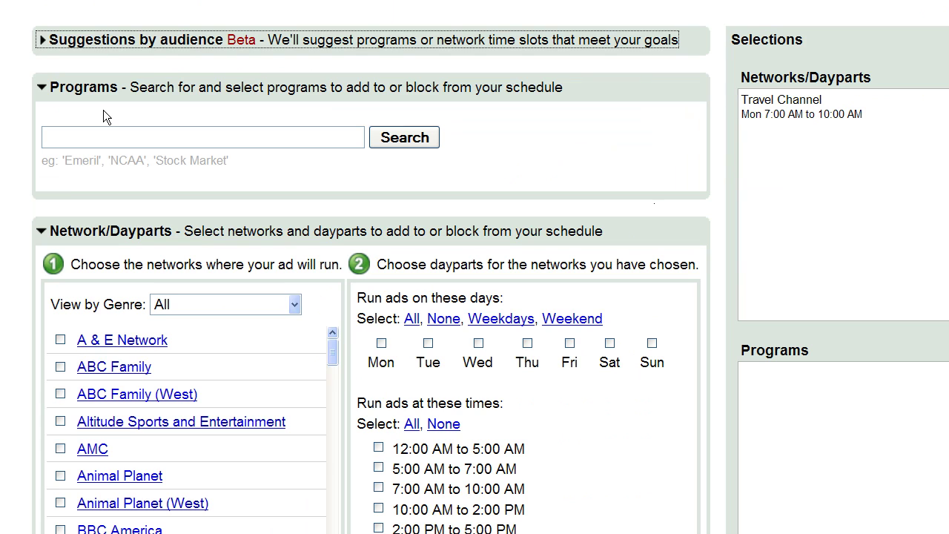
# Search programs for 'cruises' and view details of Samantha Brown's First Cruise
pyautogui.click(115, 138)
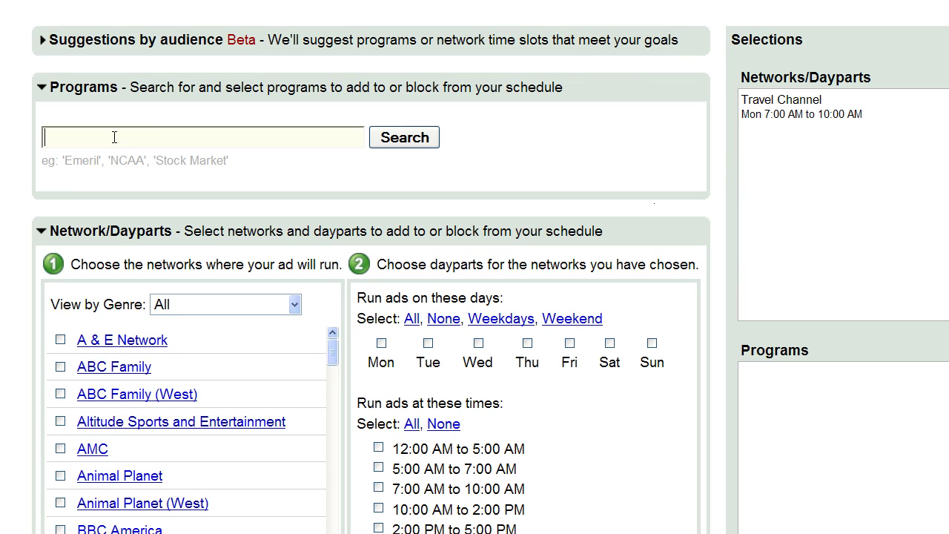
pyautogui.write('cruises')
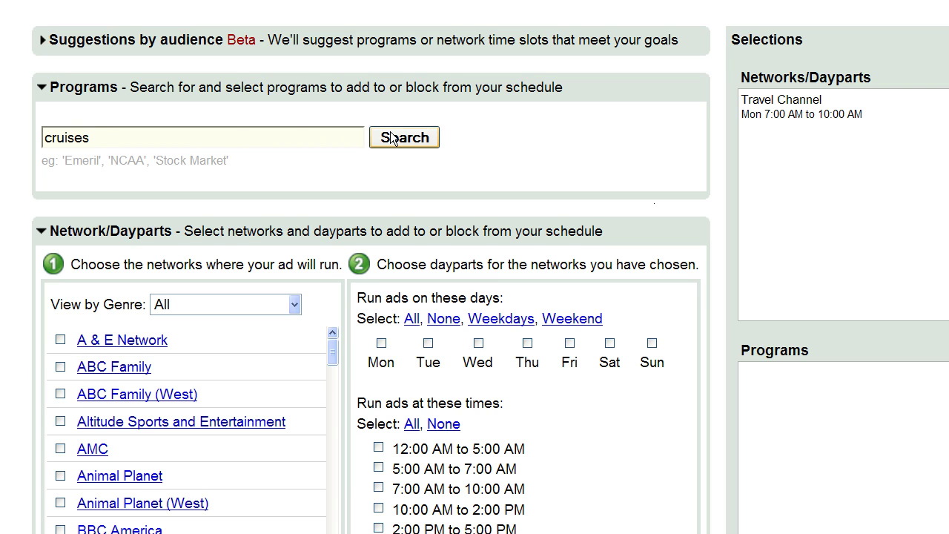
pyautogui.click(391, 140)
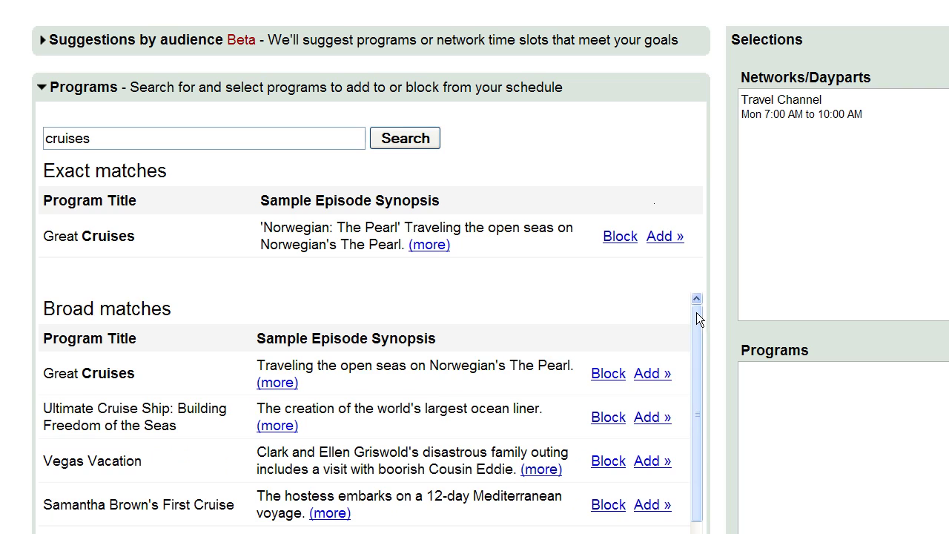
pyautogui.moveTo(696, 312); pyautogui.dragTo(695, 434)
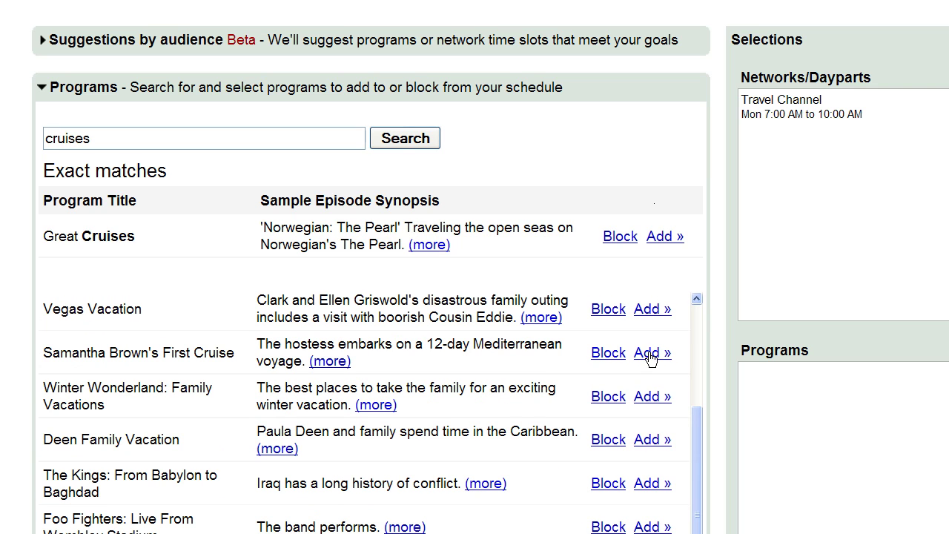
pyautogui.click(331, 361)
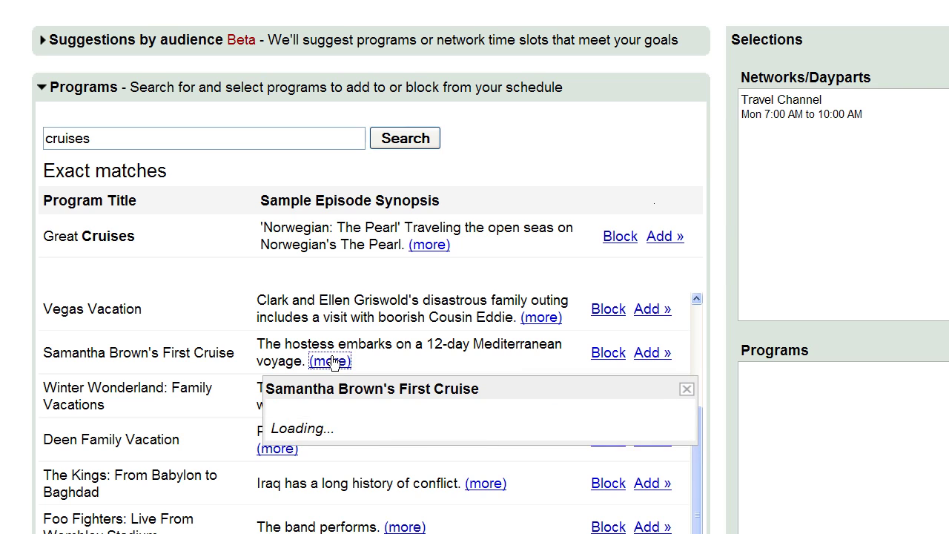
# Filter networks by Travel/Adventure genre and select National Geographic and Travel Channel
pyautogui.click(43, 80)
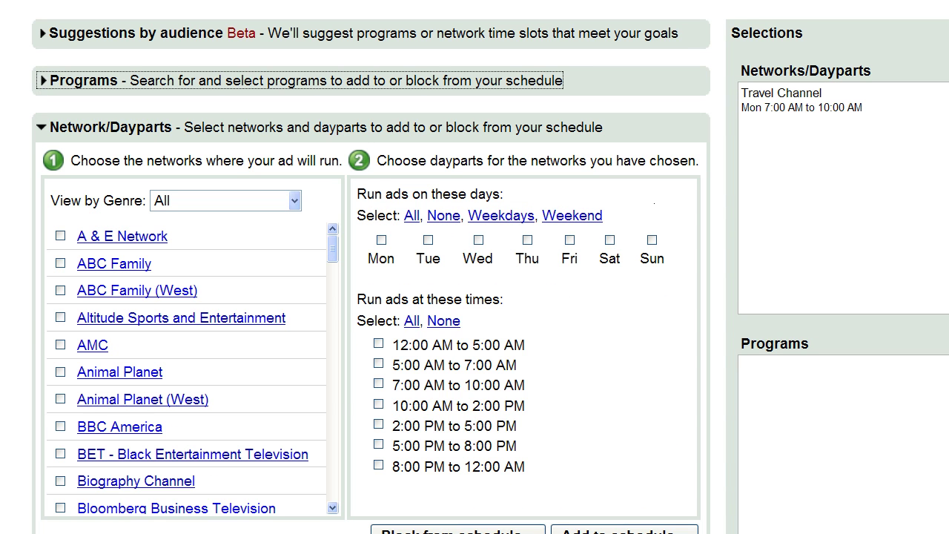
pyautogui.scroll(-3, 475, 296)
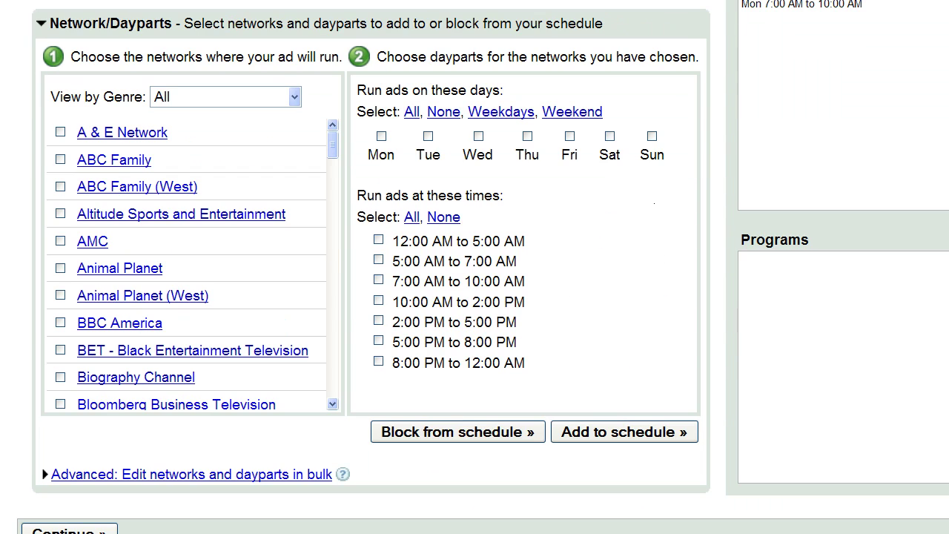
pyautogui.click(294, 97)
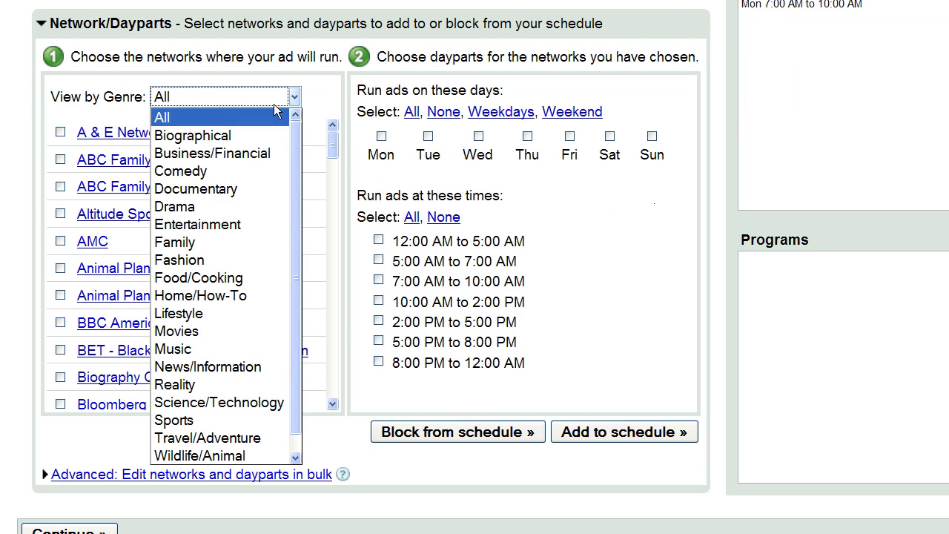
pyautogui.scroll(-1, 274, 294)
pyautogui.click(222, 420)
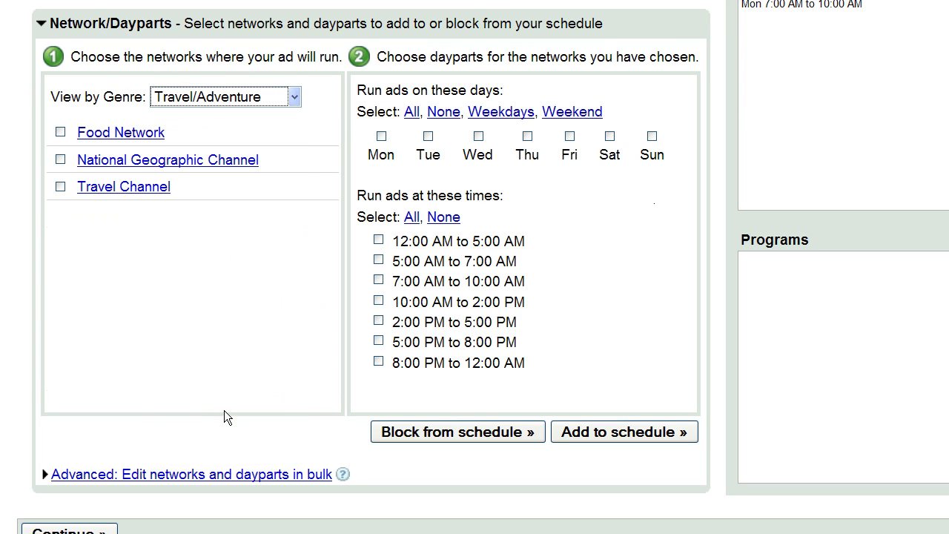
pyautogui.click(60, 159)
pyautogui.click(61, 187)
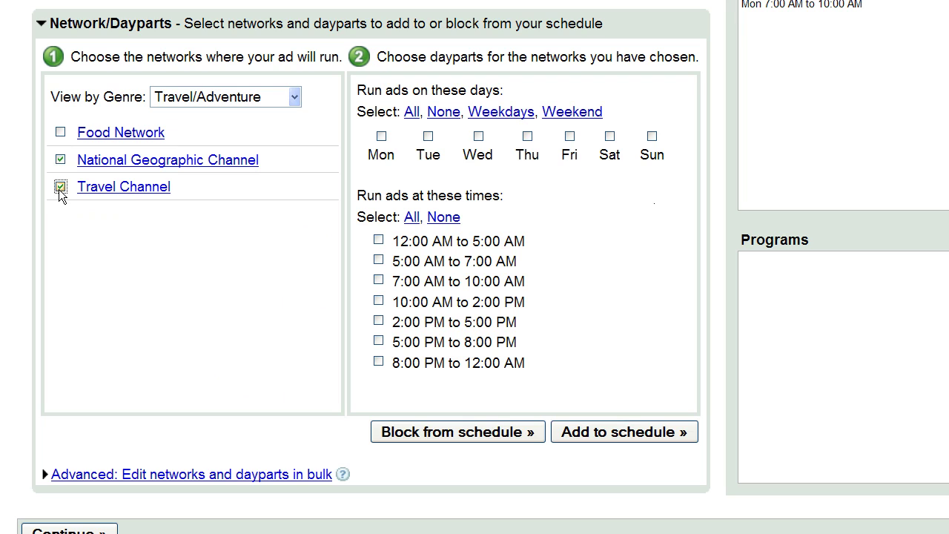
# Schedule weekday 5–8 PM and 8 PM–12 AM dayparts and continue to Submit ad
pyautogui.click(510, 112)
pyautogui.click(378, 341)
pyautogui.click(379, 361)
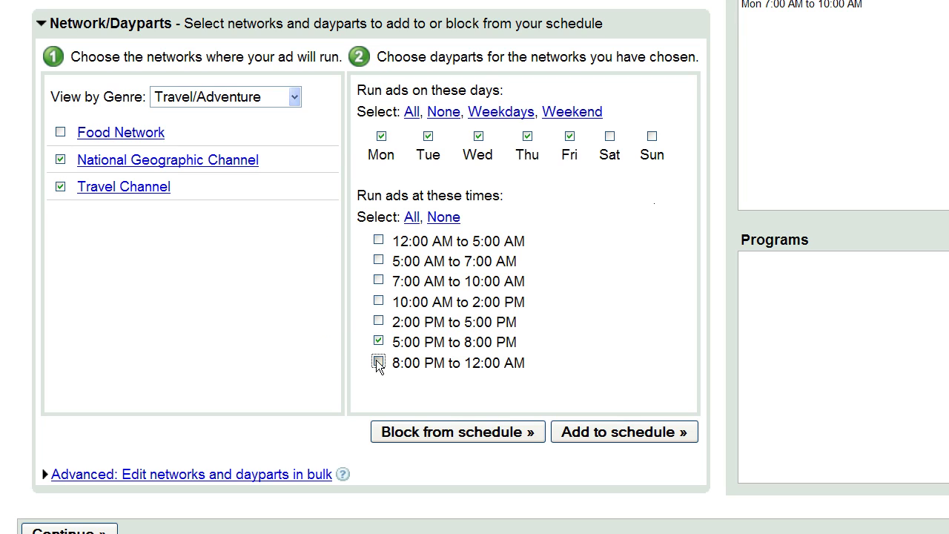
pyautogui.click(598, 435)
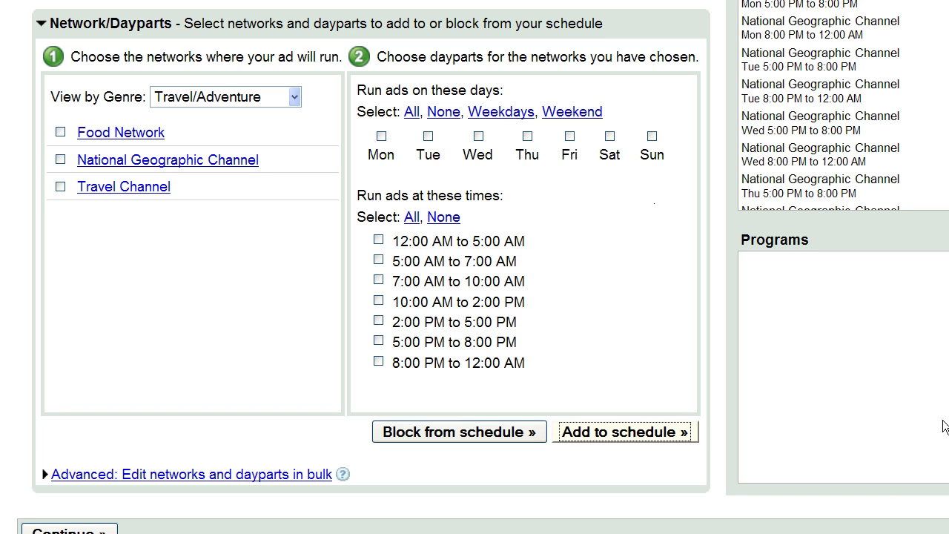
pyautogui.scroll(-1, 947, 364)
pyautogui.scroll(-1, 184, 491)
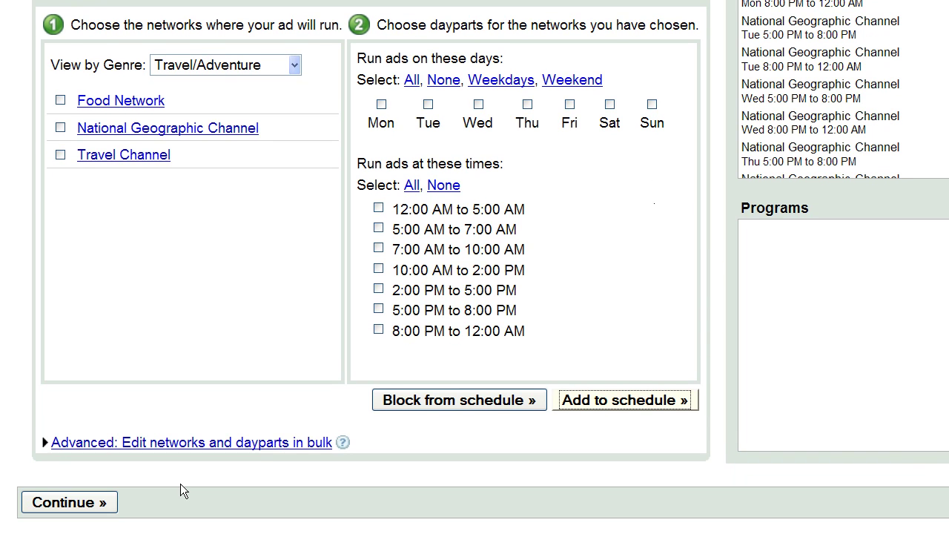
pyautogui.click(86, 505)
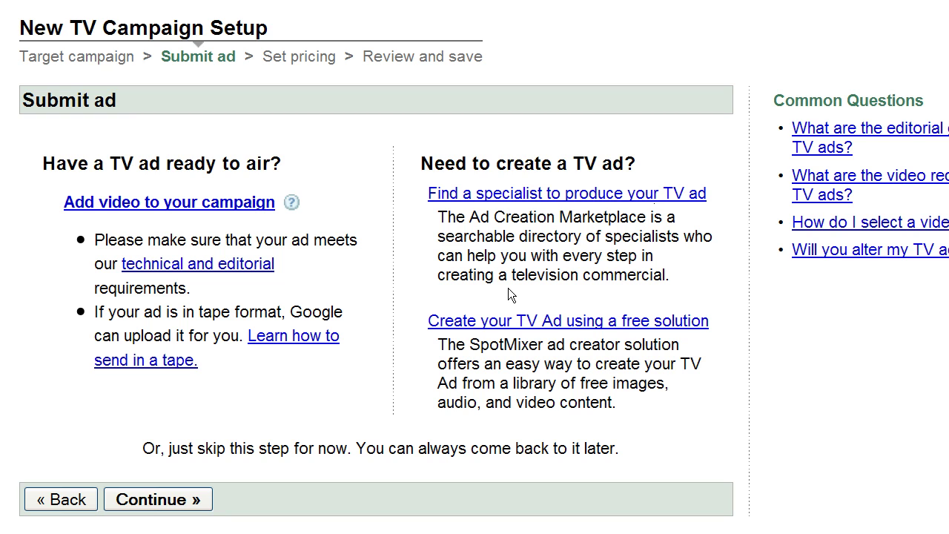
pyautogui.click(623, 194)
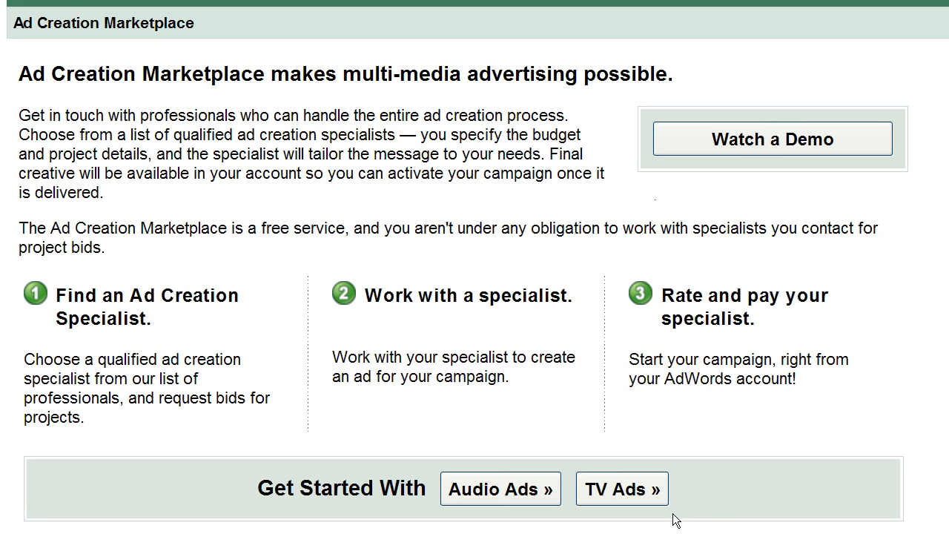
pyautogui.click(602, 490)
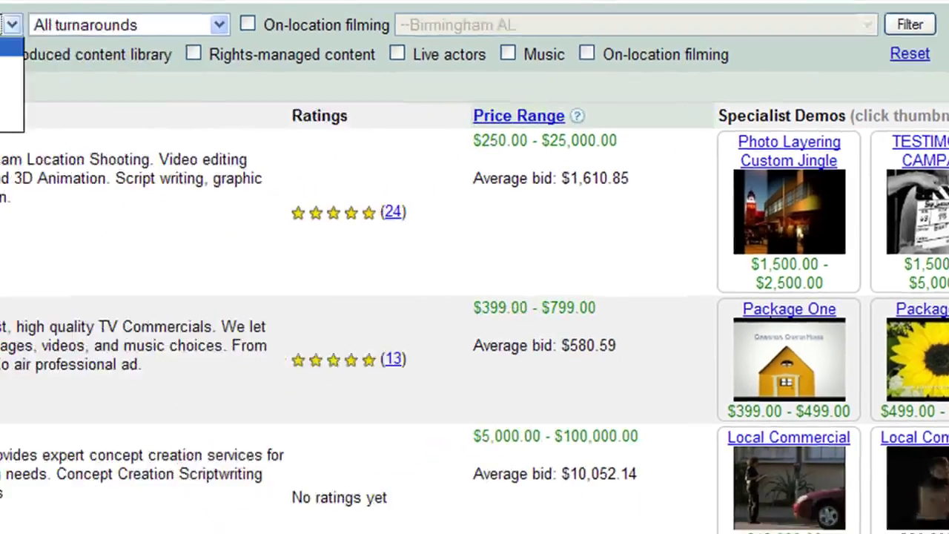
pyautogui.click(9, 25)
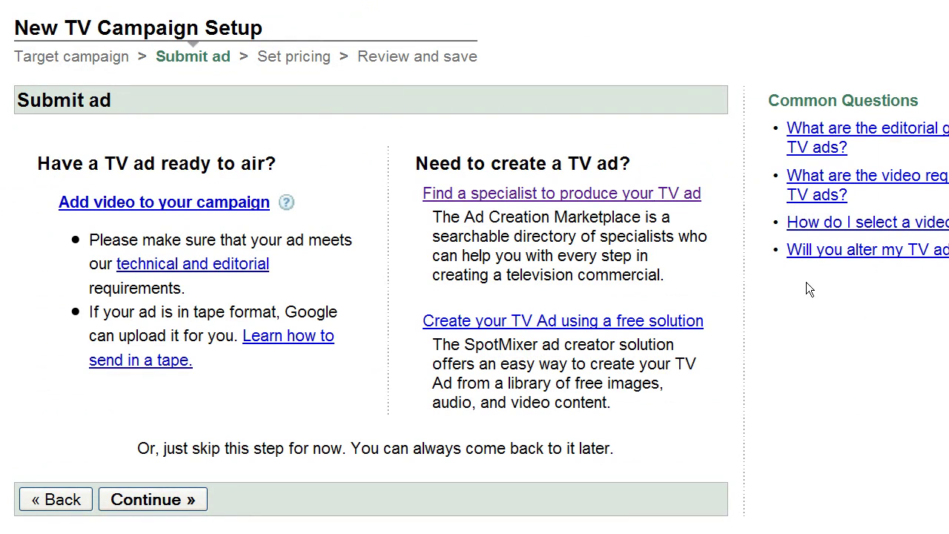
# Attach the already uploaded Example Cruise Commercial video as the campaign's ad
pyautogui.click(497, 321)
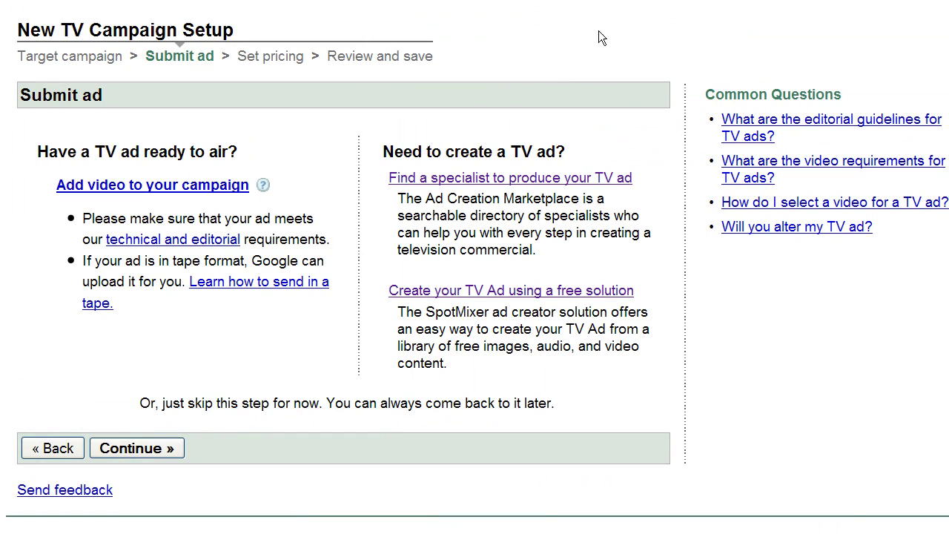
pyautogui.click(229, 189)
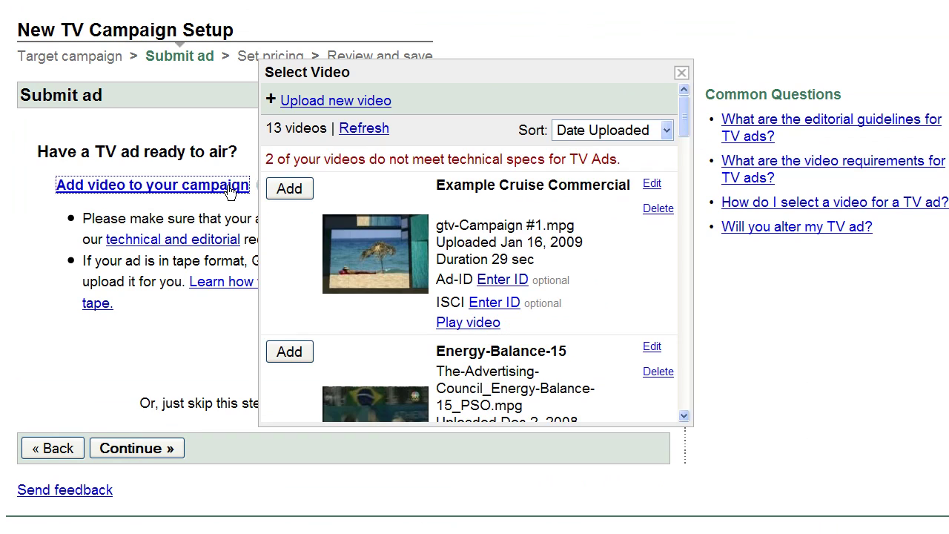
pyautogui.click(289, 189)
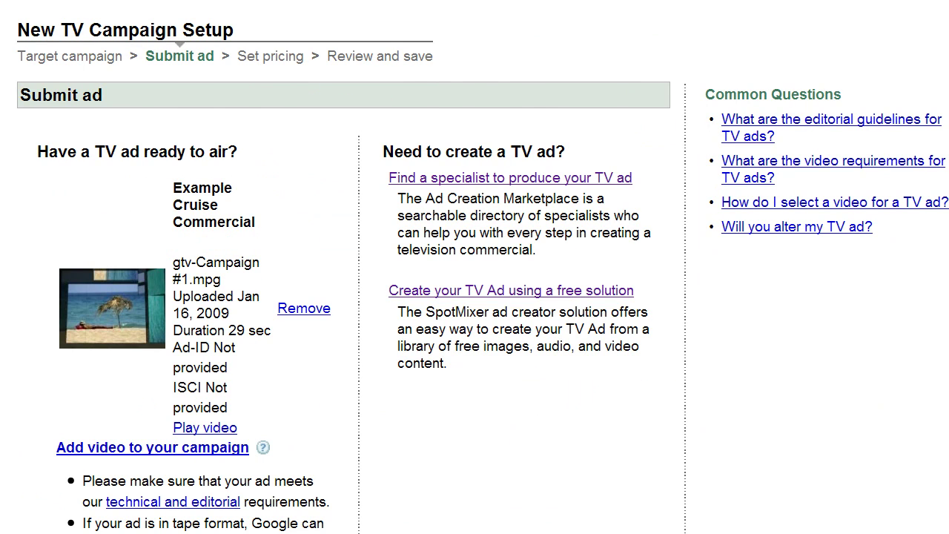
pyautogui.scroll(-3, 156, 468)
# Set no end date, a $250 daily budget and a $4.00 maximum CPM
pyautogui.click(156, 466)
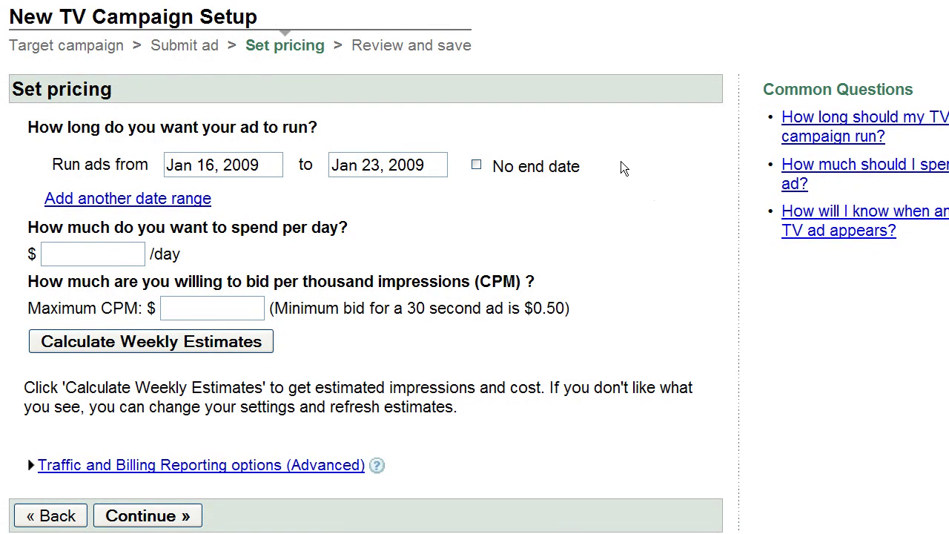
pyautogui.click(476, 164)
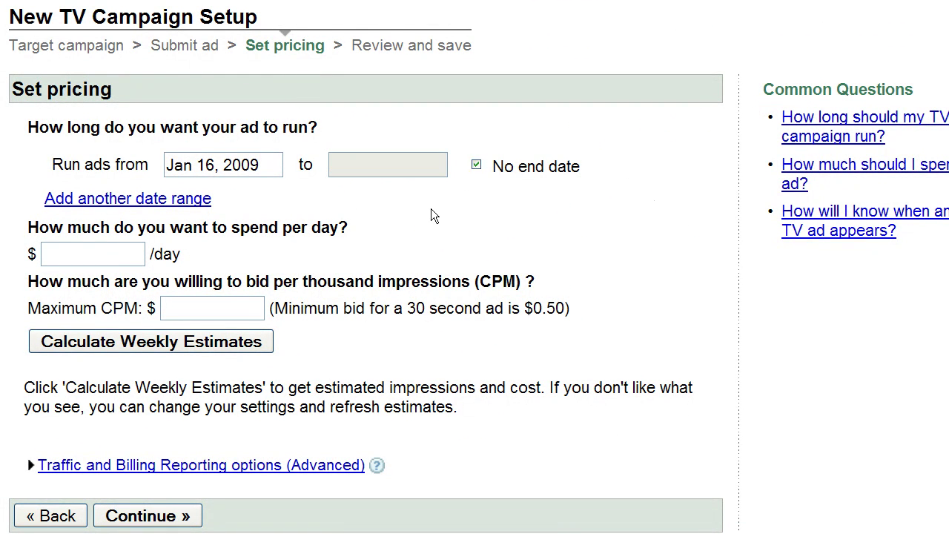
pyautogui.click(93, 253)
pyautogui.write('250')
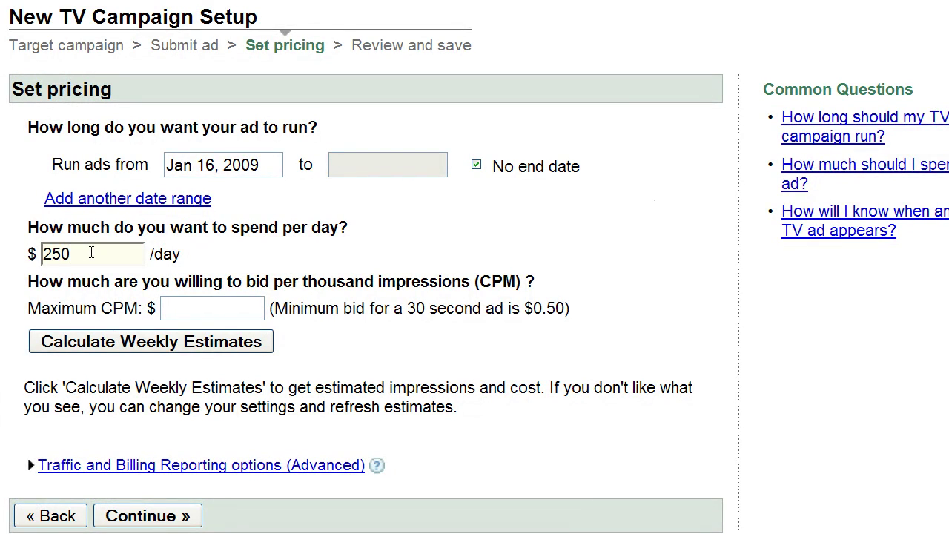
pyautogui.click(208, 246)
pyautogui.click(213, 309)
pyautogui.write('4.00')
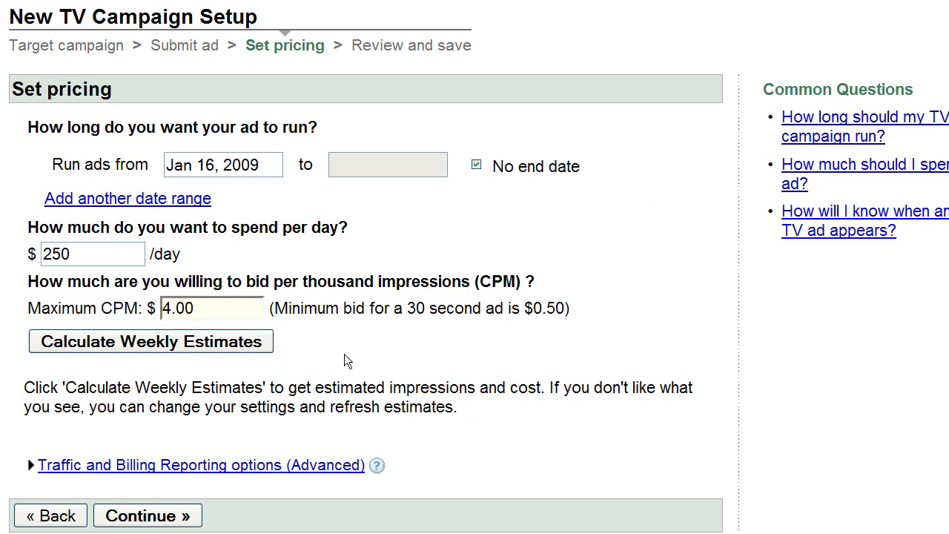
pyautogui.click(344, 356)
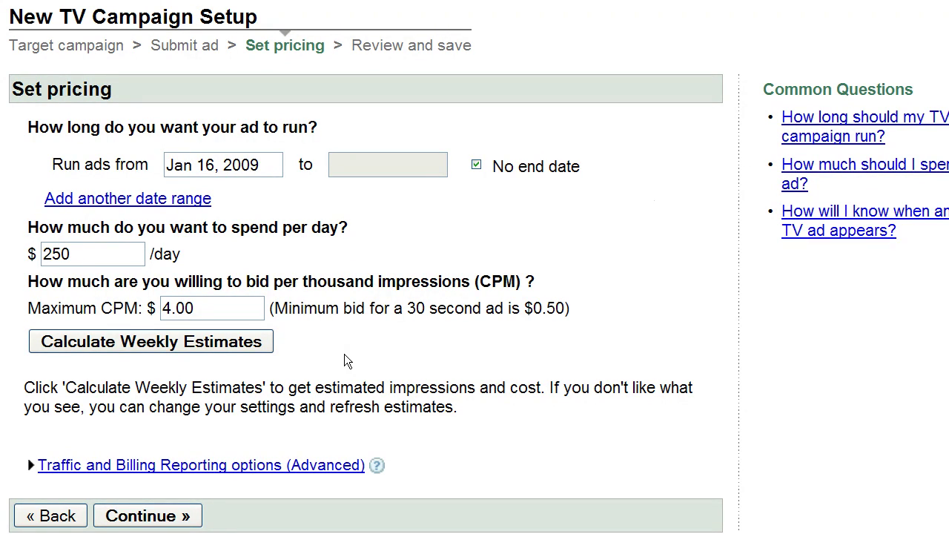
# Calculate weekly estimates, then raise the maximum CPM bid to $5.00
pyautogui.click(202, 340)
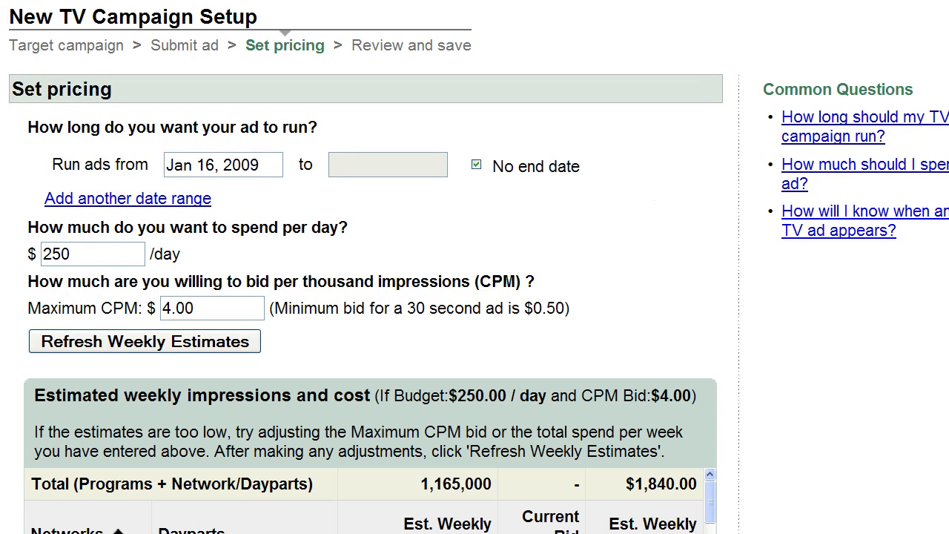
pyautogui.scroll(-4, 366, 296)
pyautogui.scroll(-1, 366, 297)
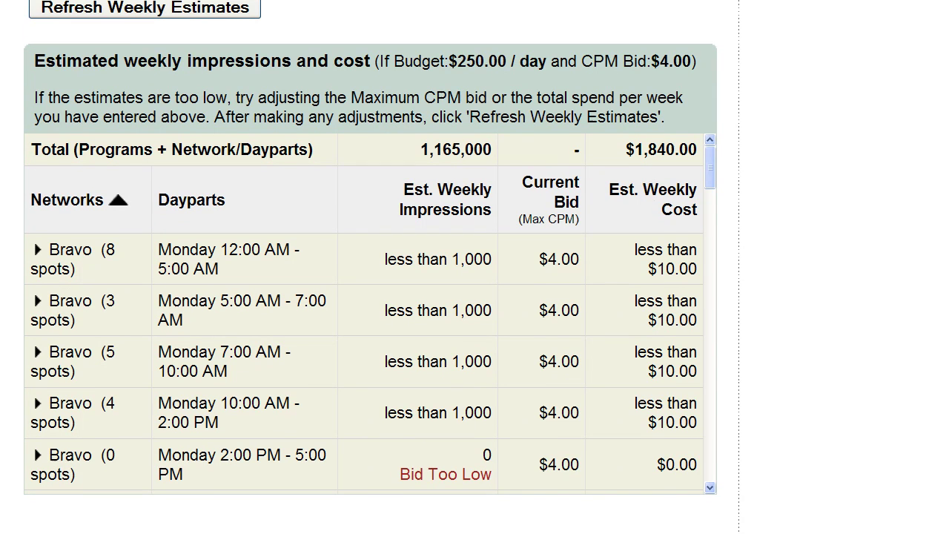
pyautogui.moveTo(711, 154); pyautogui.dragTo(708, 190)
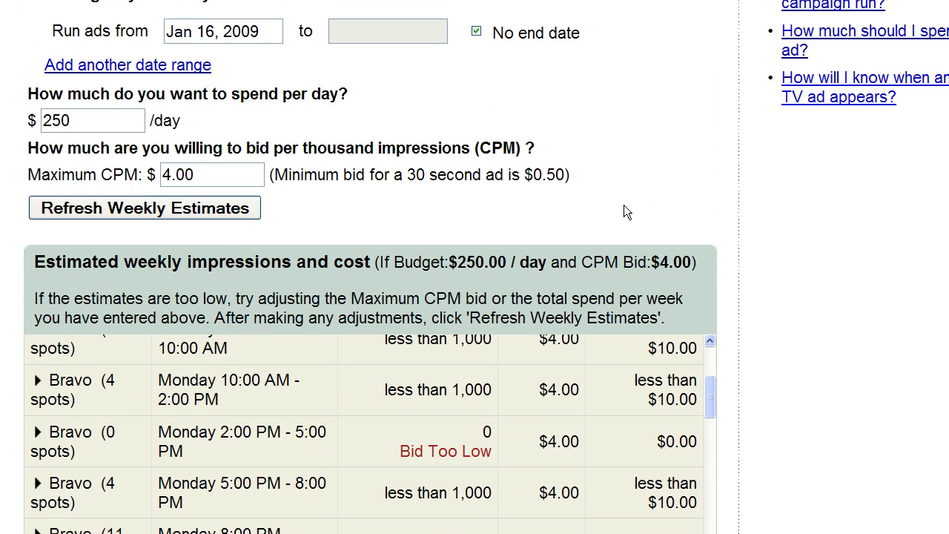
pyautogui.click(178, 175)
pyautogui.press('BackSpace')
pyautogui.write('5')
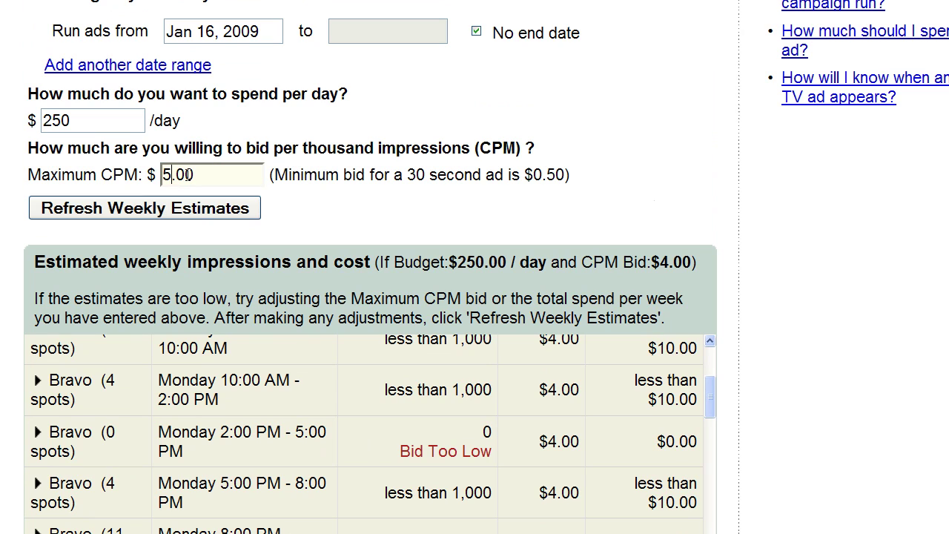
pyautogui.click(333, 199)
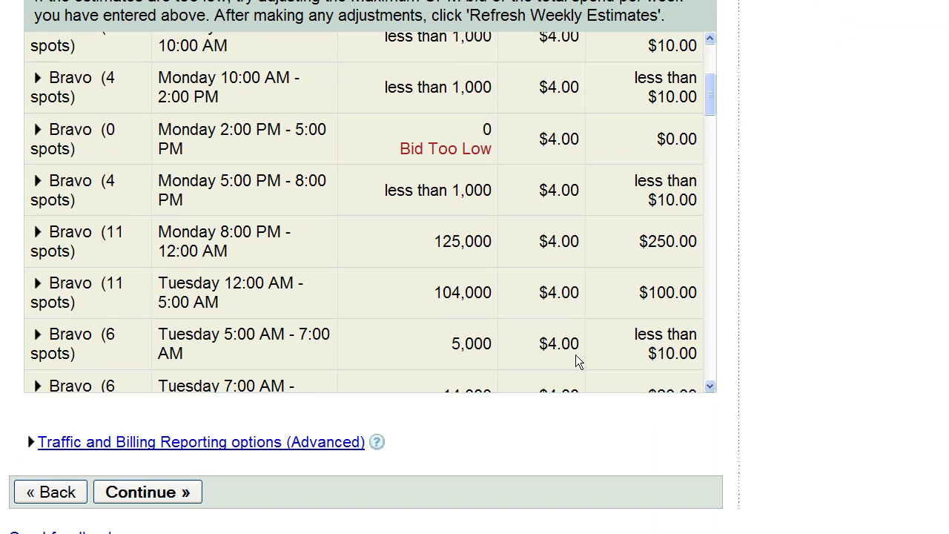
# Name the campaign 'Cruise Campaign' and save it
pyautogui.click(149, 492)
pyautogui.click(326, 137)
pyautogui.write('Cruise ')
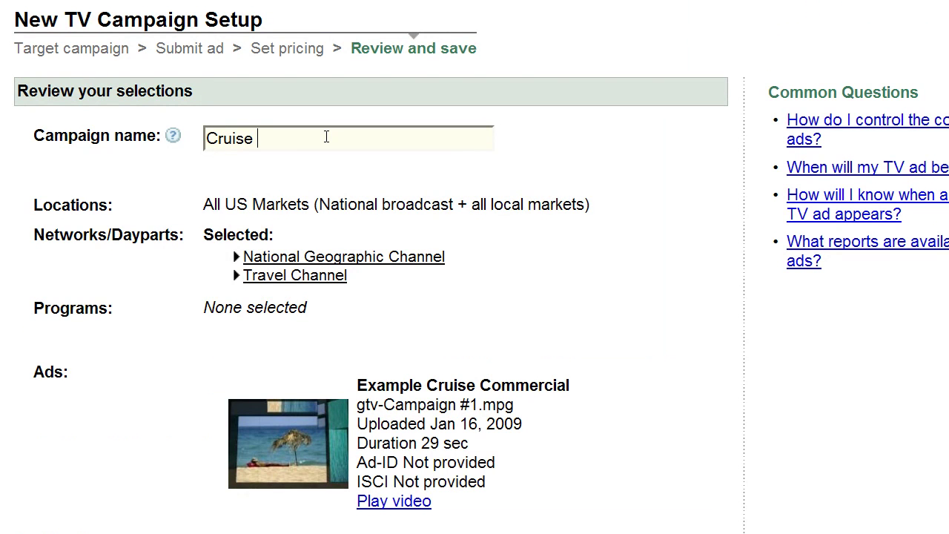
pyautogui.write('Campaign')
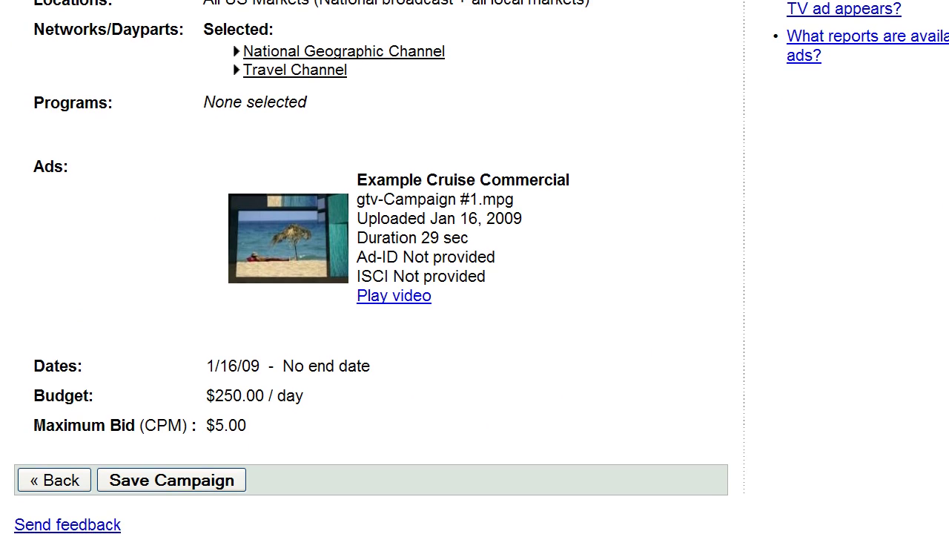
pyautogui.click(174, 482)
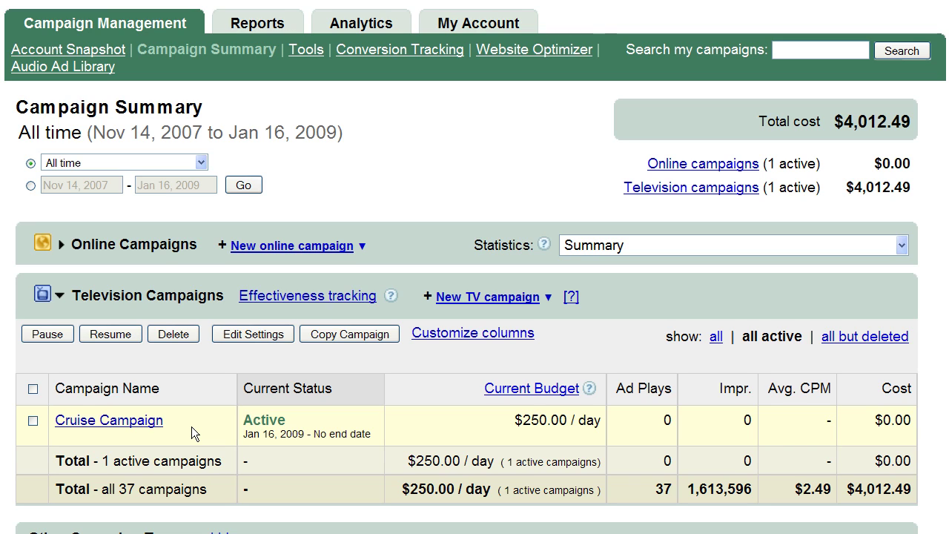
pyautogui.click(267, 24)
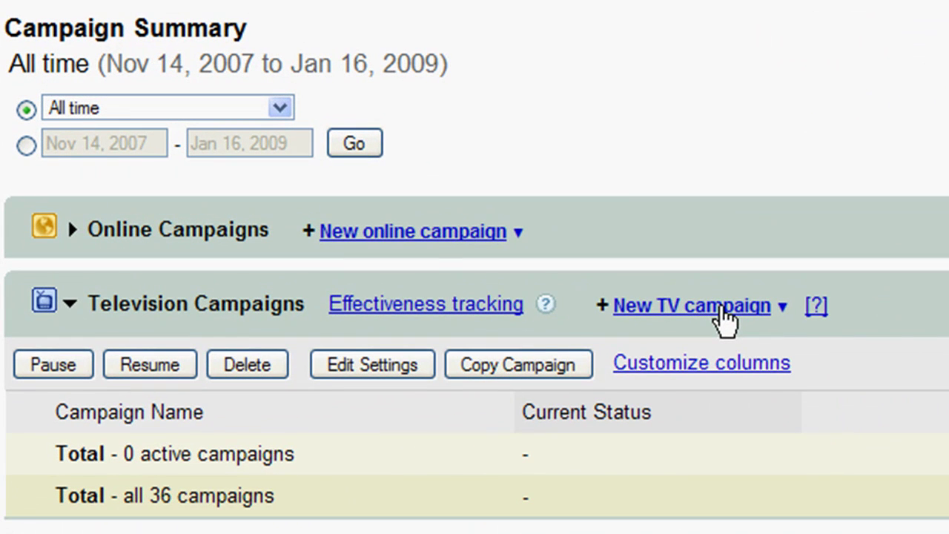
pyautogui.click(672, 301)
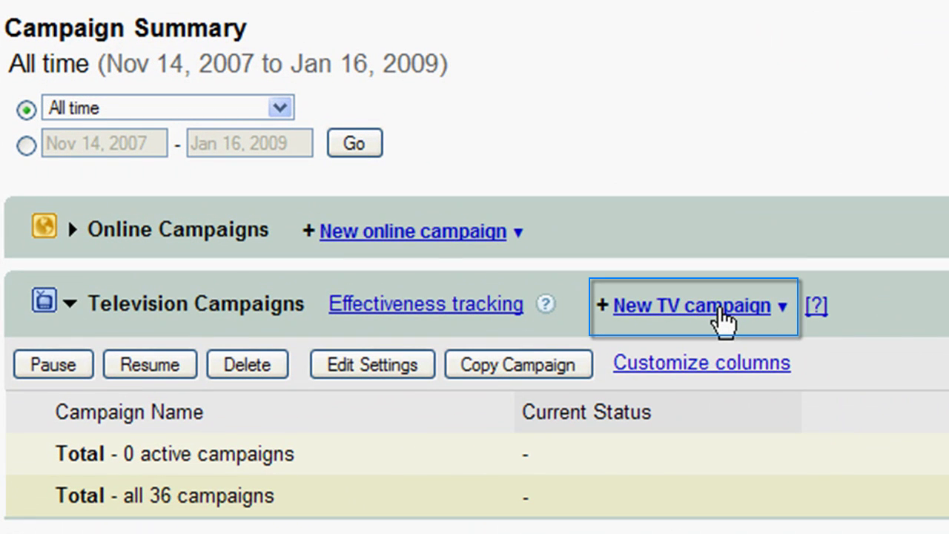